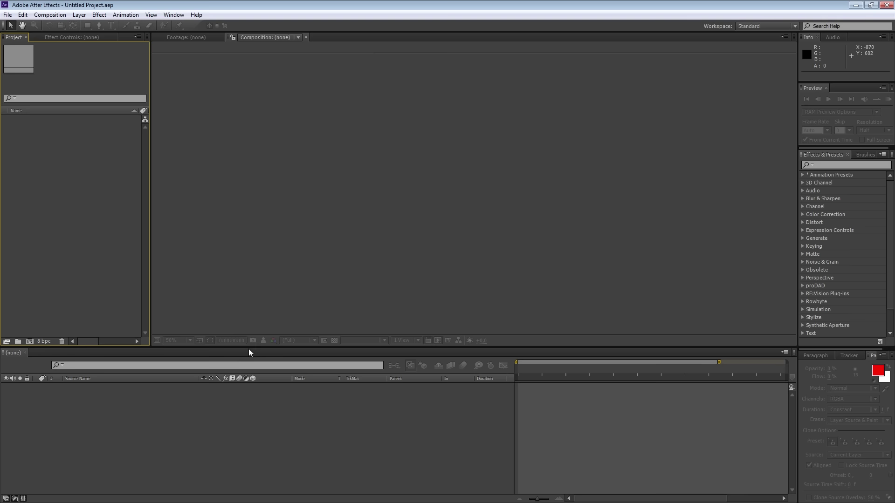
# Raise the divider above the Timeline panel slightly so the timeline area is taller
pyautogui.moveTo(244, 347)
pyautogui.mouseDown()
pyautogui.moveTo(240, 356)
pyautogui.moveTo(245, 320)
pyautogui.moveTo(246, 336)
pyautogui.mouseUp()
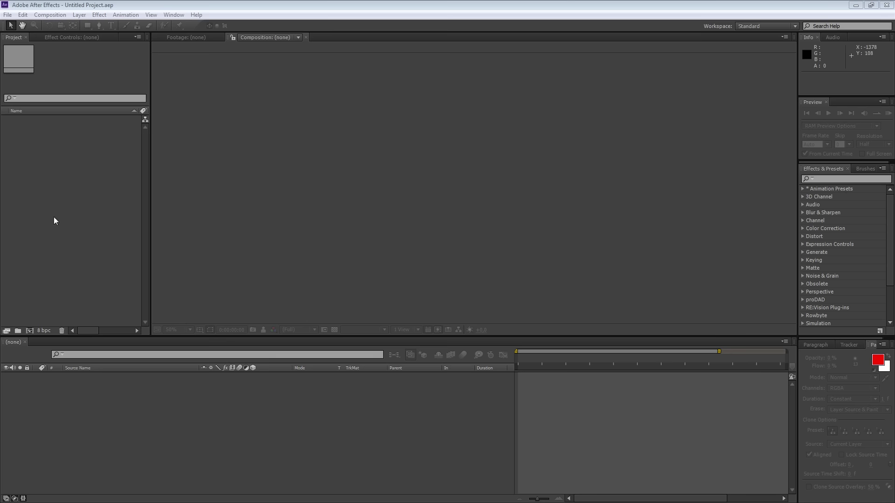
pyautogui.rightClick(56, 148)
pyautogui.click(68, 243)
pyautogui.rightClick(49, 152)
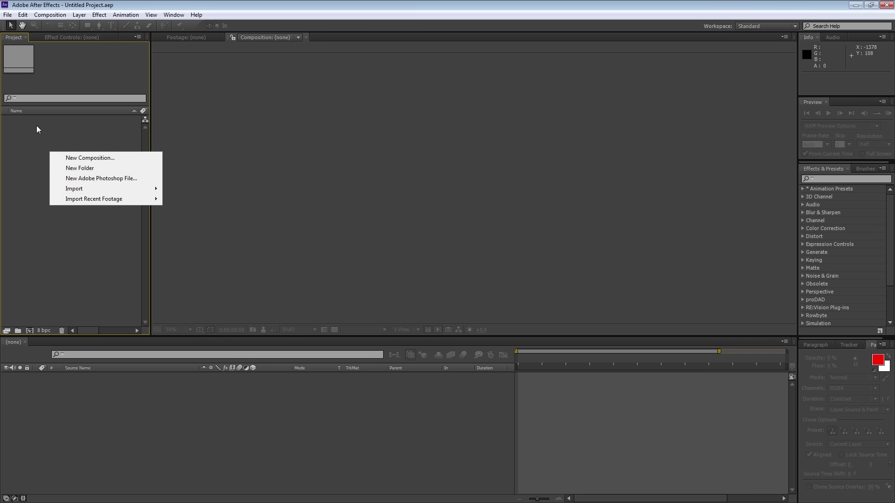
pyautogui.click(38, 108)
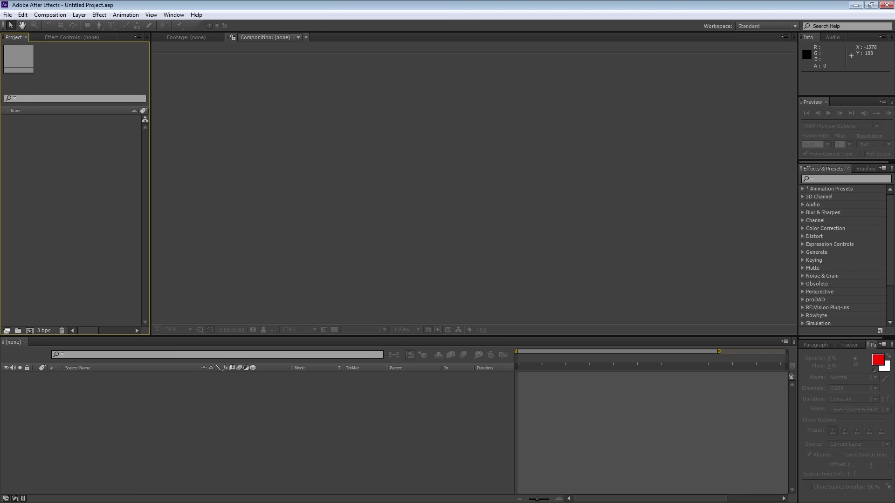
pyautogui.rightClick(45, 161)
pyautogui.click(42, 152)
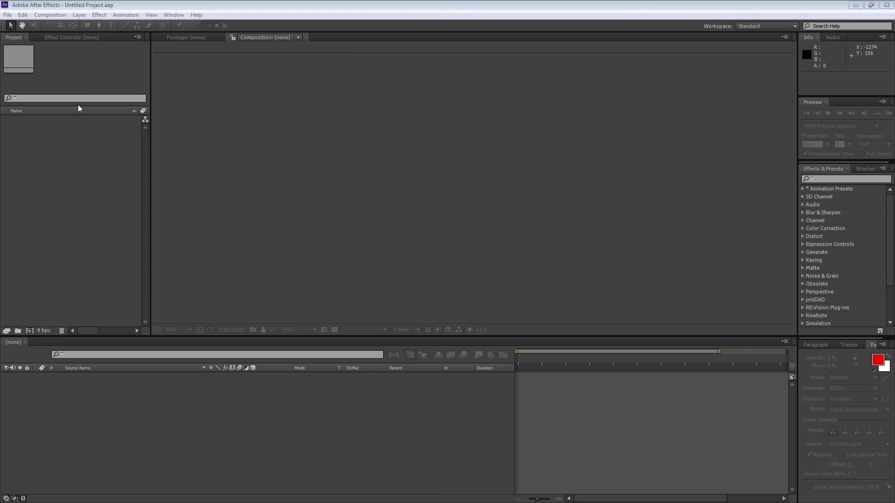
pyautogui.click(51, 182)
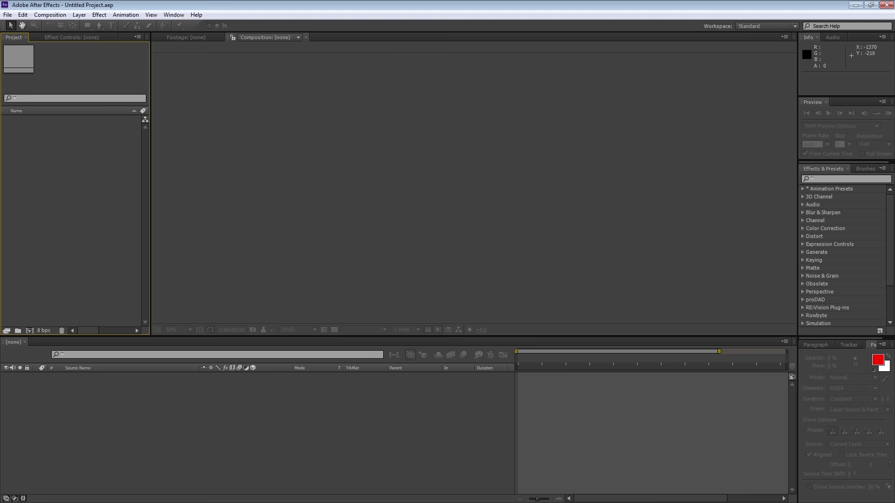
# Import 01_GH2.MTS (1920 x 1080, 23.976 fps) into the Project panel and inspect the clip
pyautogui.moveTo(0, 219); pyautogui.dragTo(73, 199)
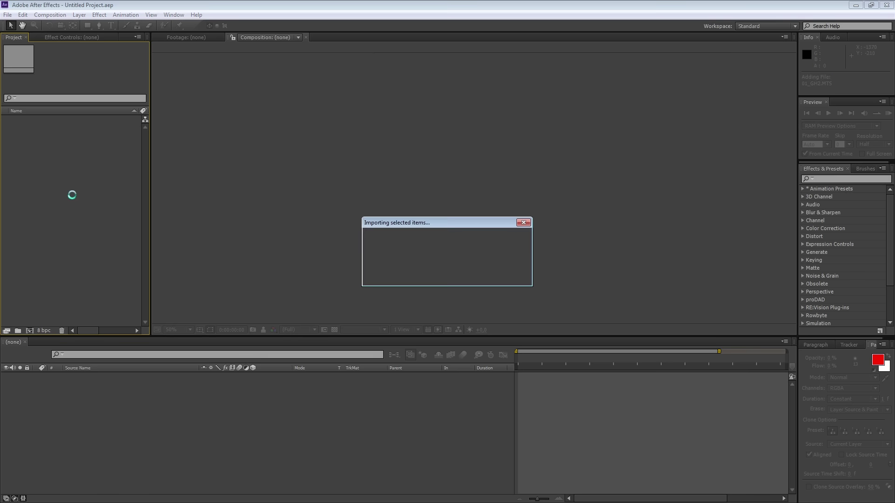
pyautogui.click(30, 119)
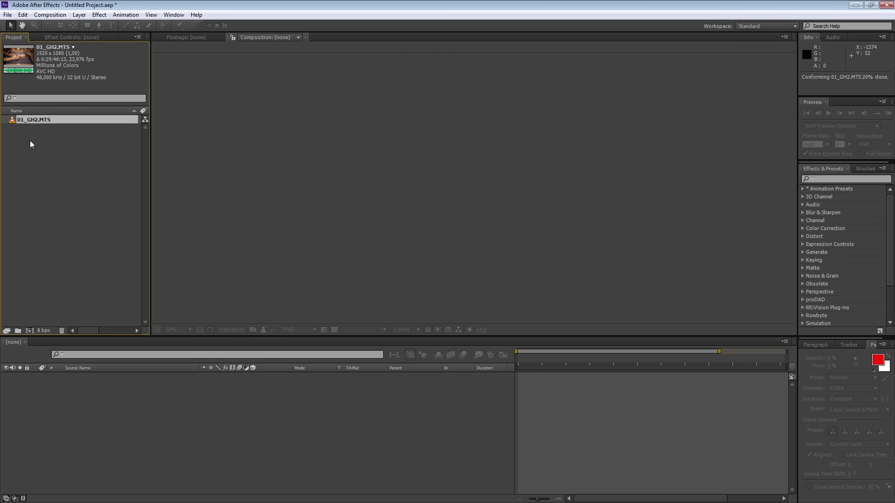
pyautogui.click(51, 139)
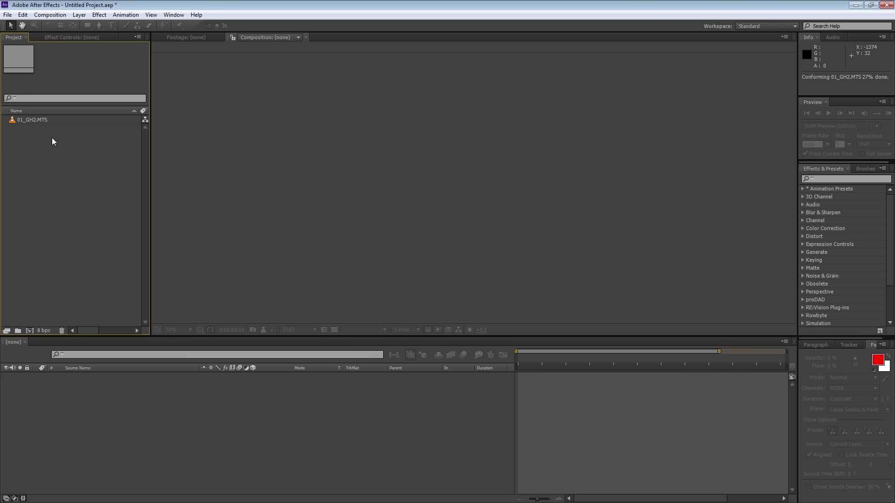
pyautogui.click(14, 119)
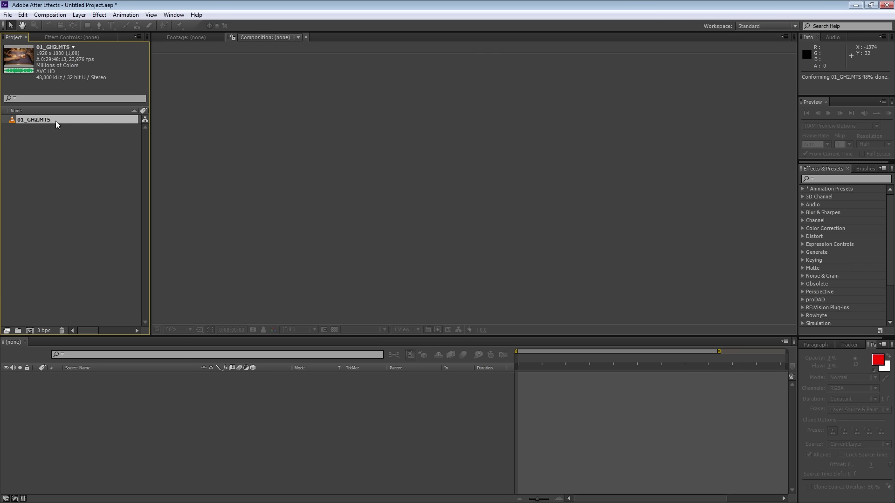
pyautogui.click(51, 140)
# Create new composition Comp 1 (1080p, 1920 x 1080, 30 fps) and start editing its frame rate
pyautogui.rightClick(65, 139)
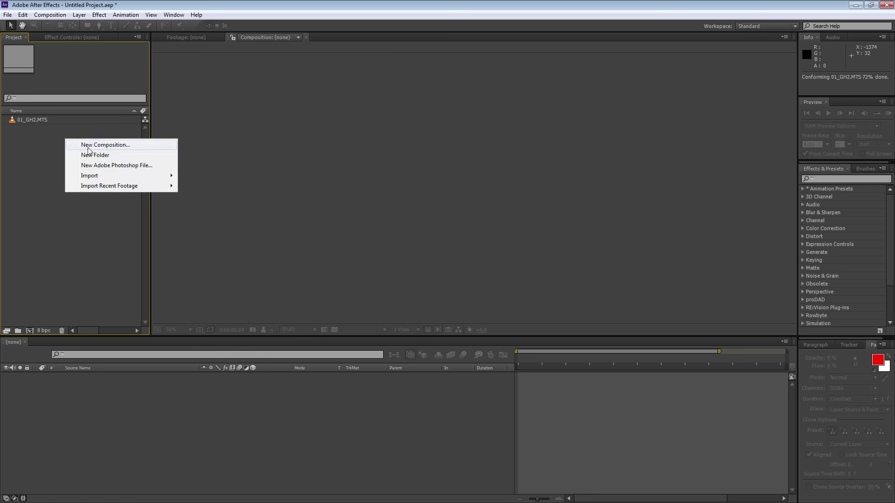
pyautogui.click(88, 147)
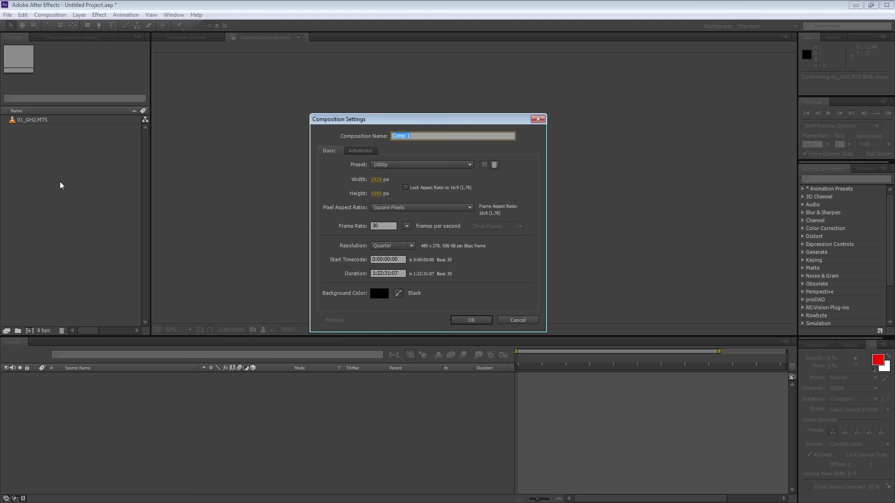
pyautogui.moveTo(398, 124); pyautogui.dragTo(368, 111)
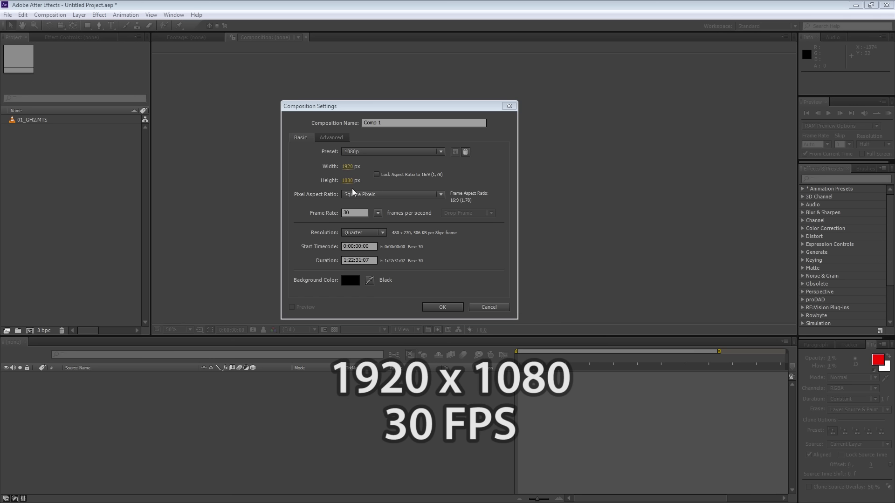
pyautogui.click(356, 214)
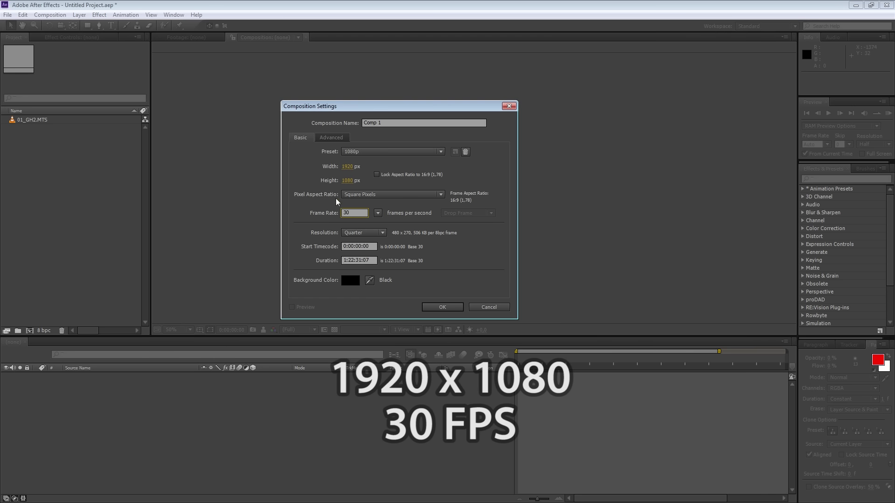
pyautogui.doubleClick(356, 213)
pyautogui.click(356, 215)
pyautogui.doubleClick(357, 212)
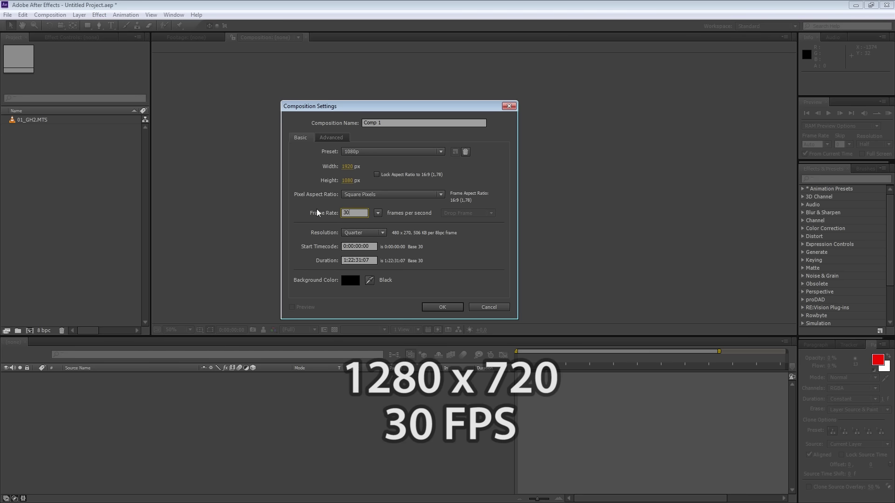
pyautogui.click(363, 212)
pyautogui.click(347, 166)
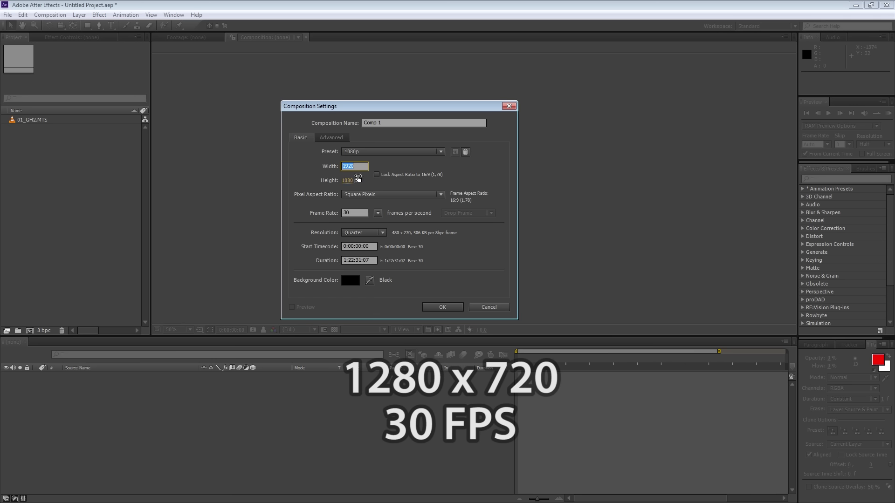
pyautogui.write('1290')
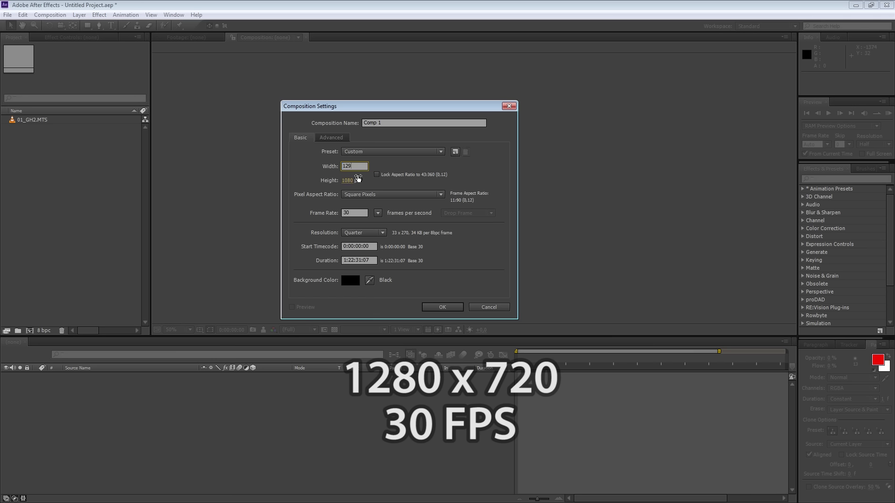
pyautogui.press('BackSpace')
pyautogui.press('BackSpace')
pyautogui.write('80')
pyautogui.click(348, 181)
pyautogui.write('720')
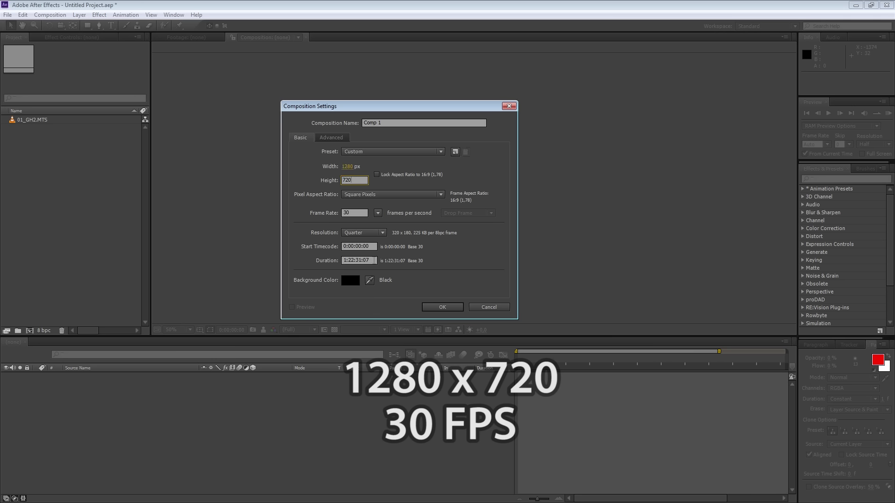
pyautogui.click(304, 223)
pyautogui.click(357, 213)
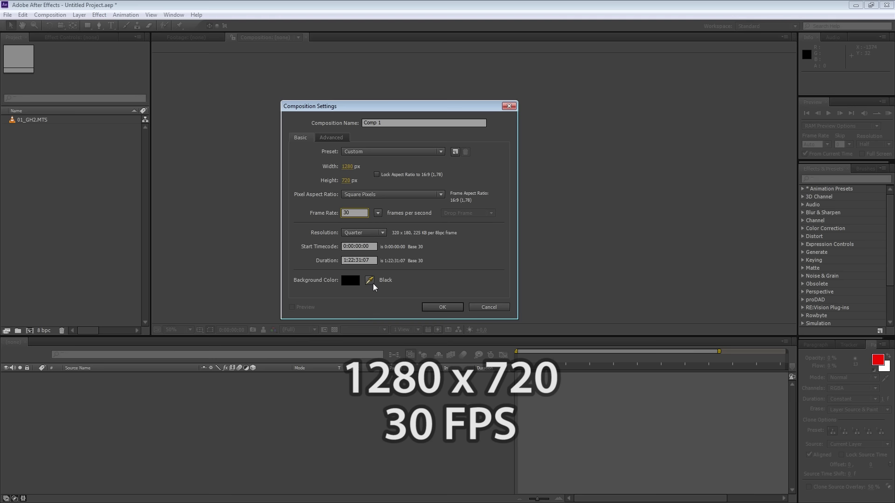
pyautogui.click(395, 153)
pyautogui.click(401, 481)
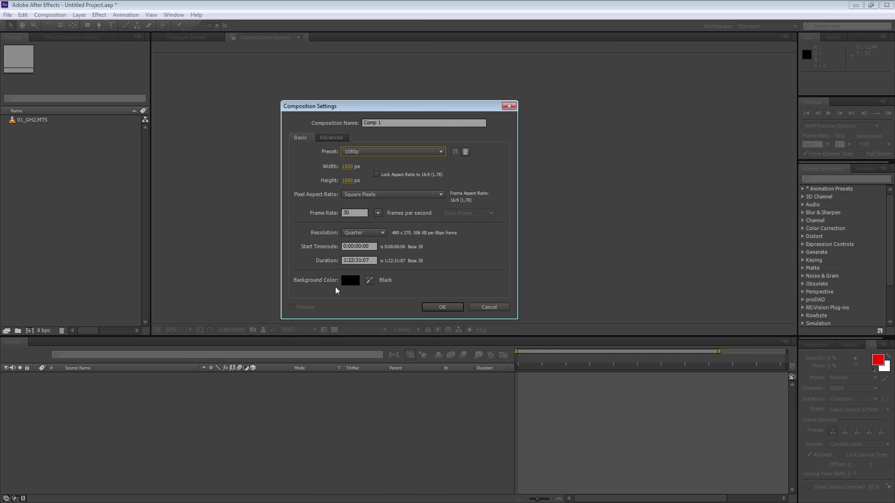